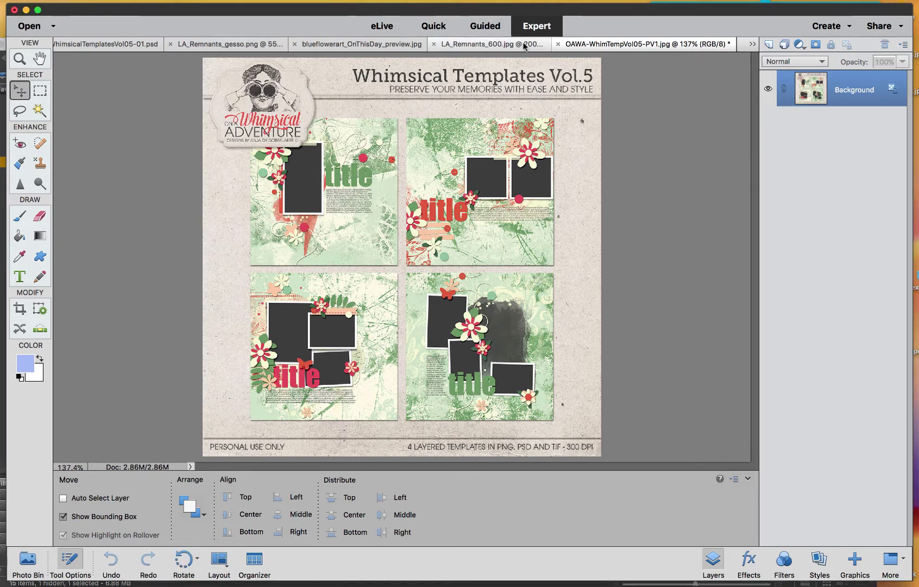
- Look over the Remnants of the Past and On This Day kit preview images
left_click(513, 45)
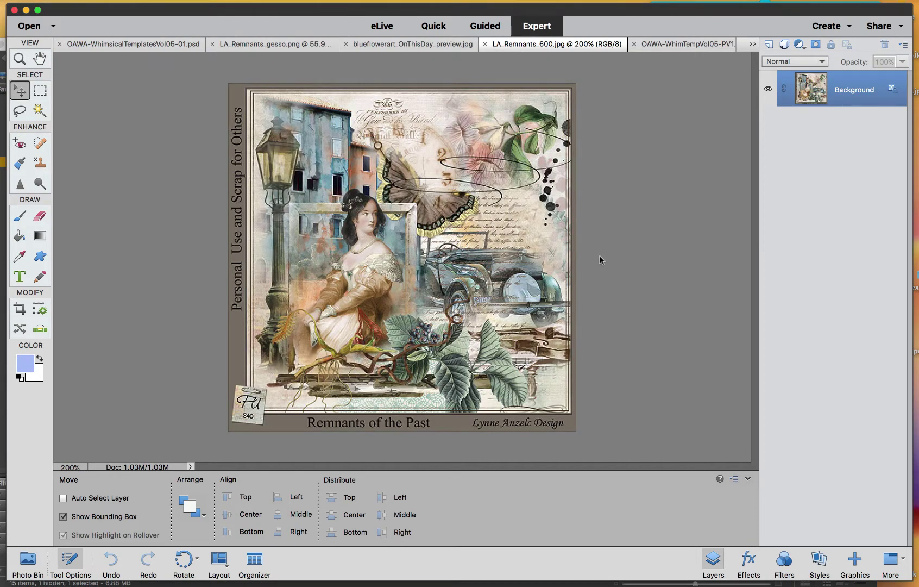
left_click(425, 45)
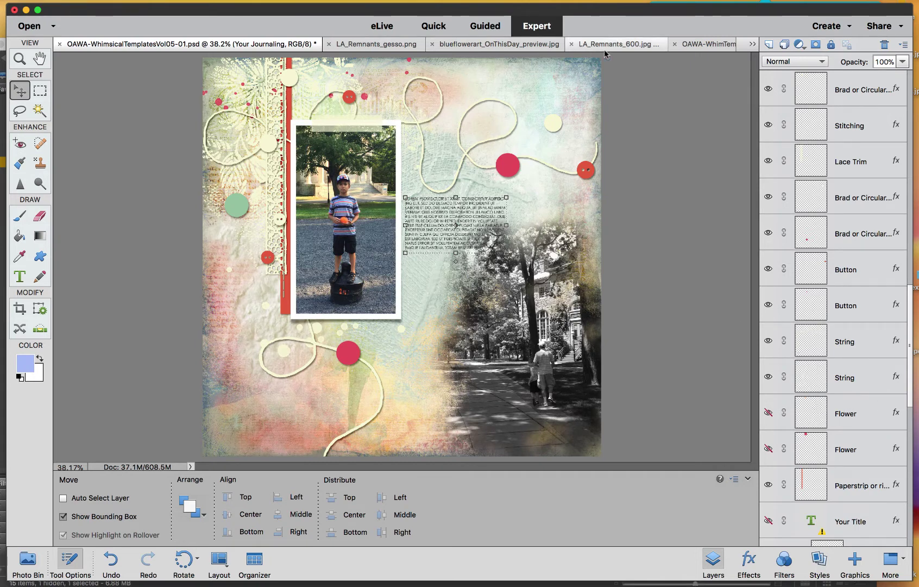
left_click(696, 43)
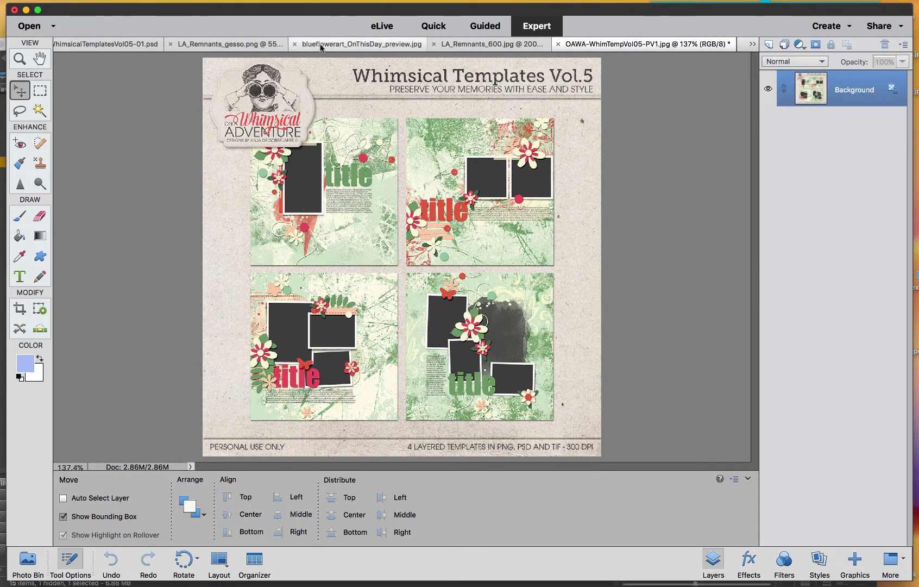
left_click(131, 44)
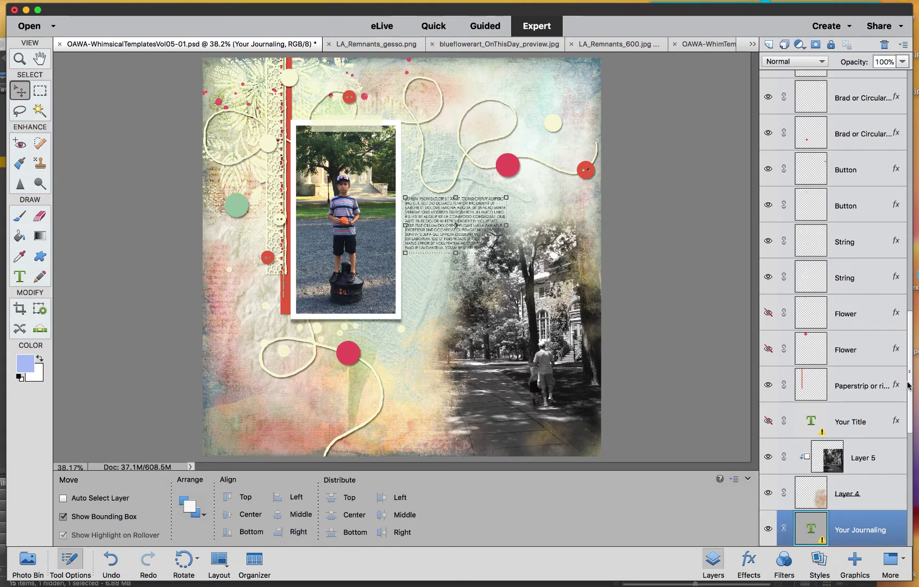
scroll(911, 387, "down", 1)
left_click_drag(911, 386, 898, 505)
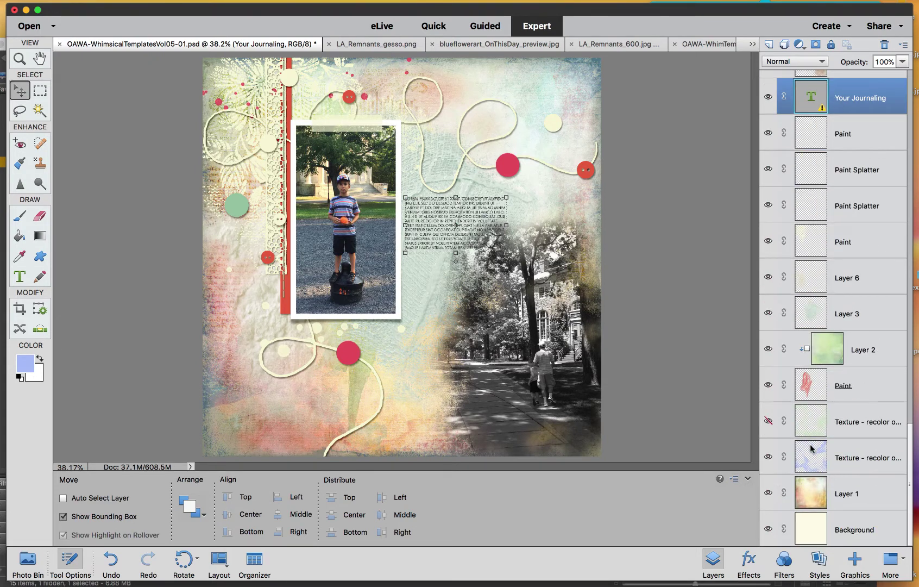
left_click(768, 421)
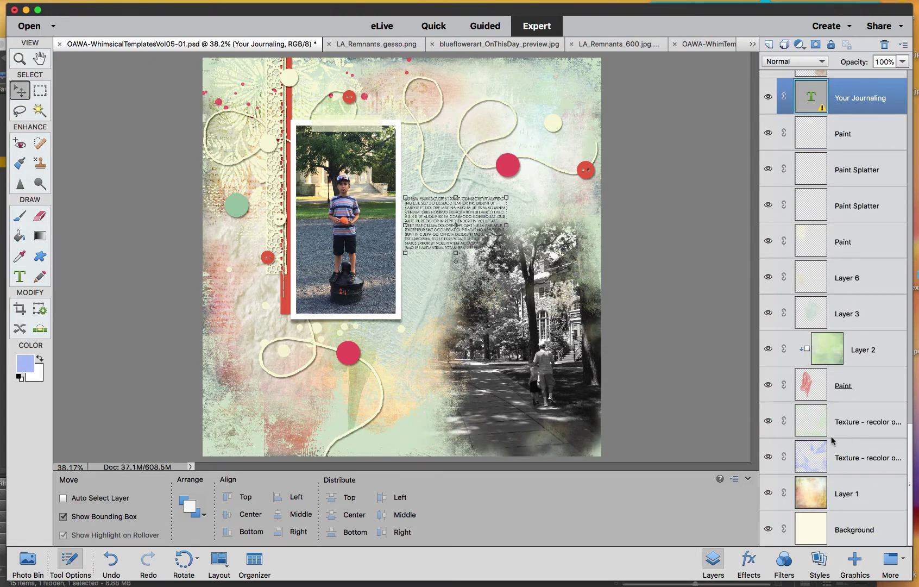
left_click(768, 421)
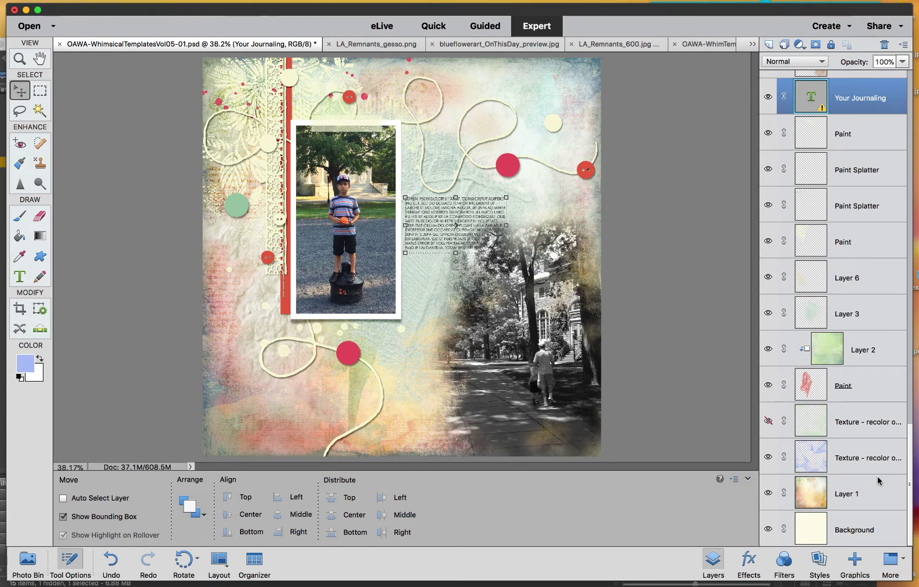
left_click(840, 498)
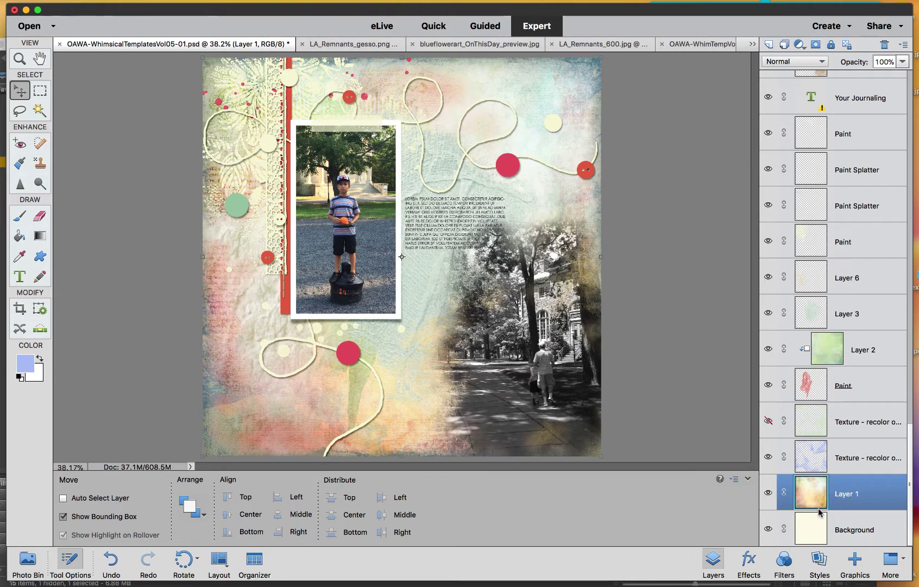
left_click(809, 453)
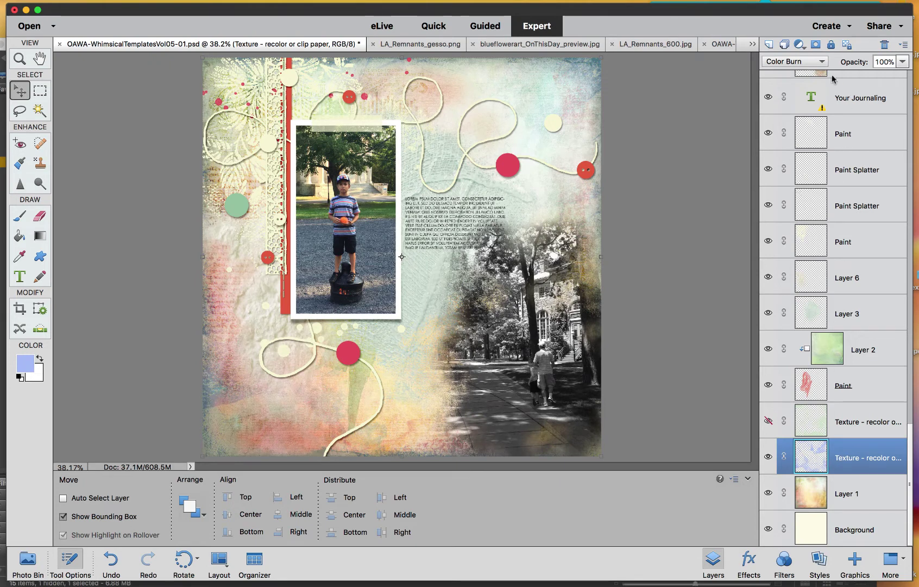
left_click(820, 61)
left_click(778, 13)
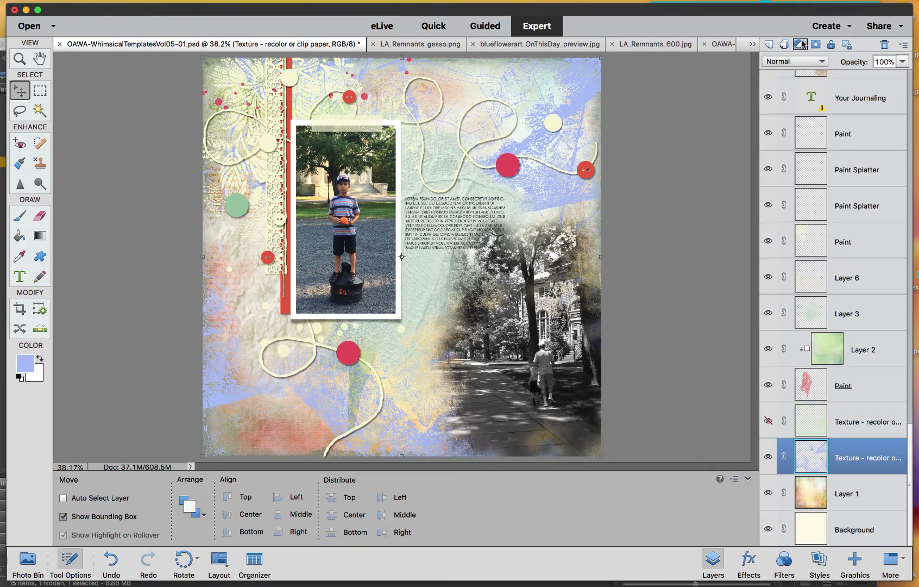
left_click(797, 61)
left_click(796, 109)
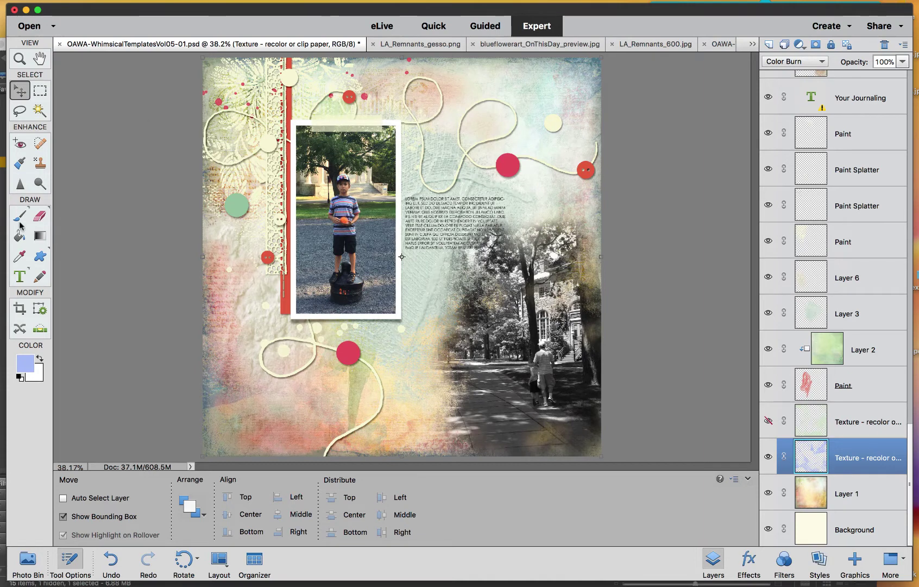
left_click(21, 258)
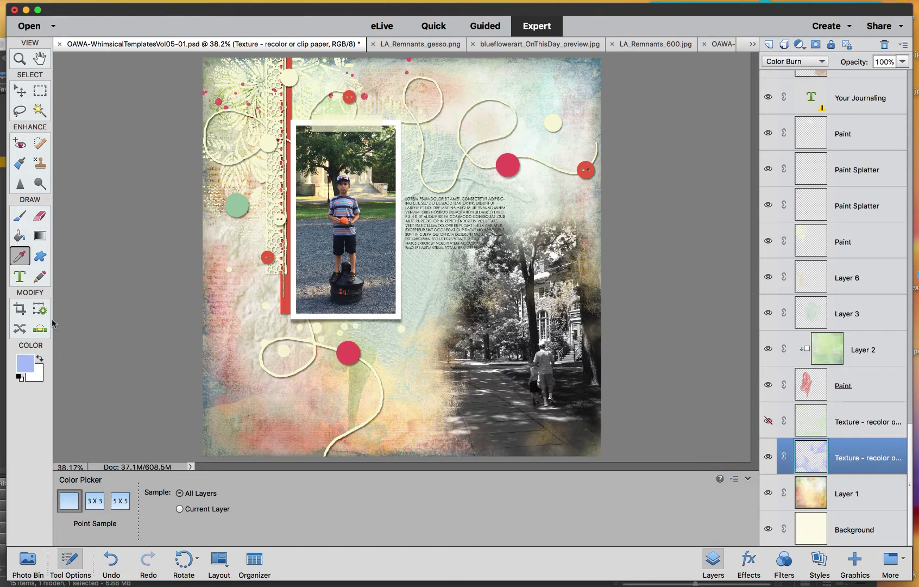
left_click(20, 91)
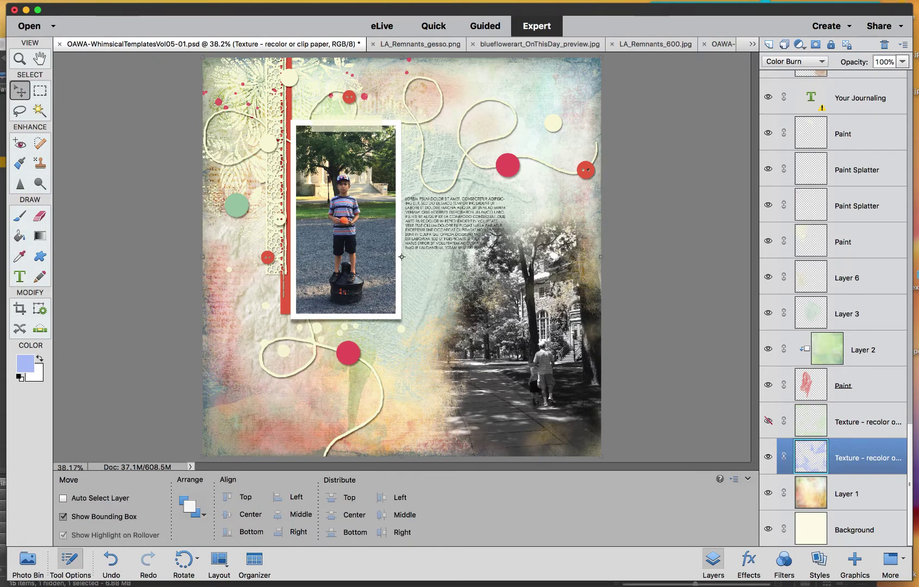
left_click(87, 1)
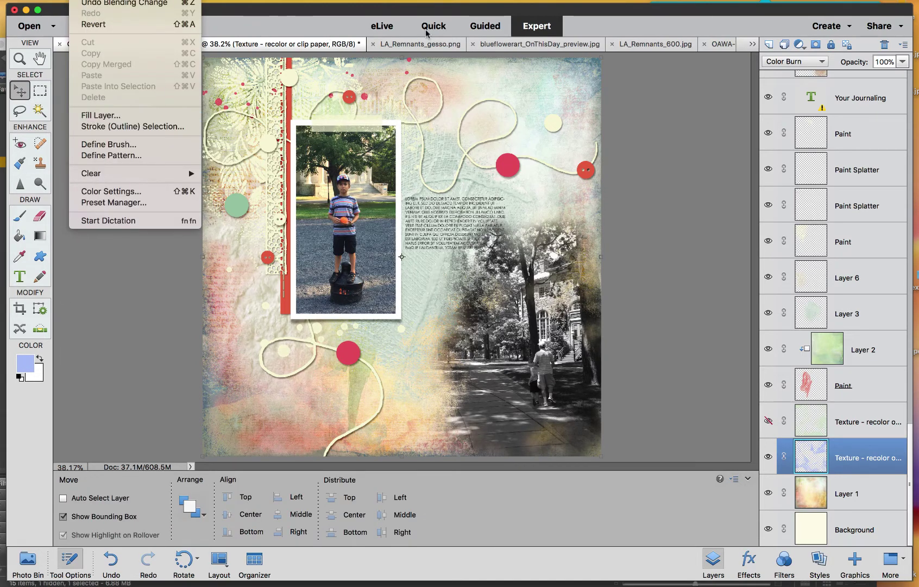
left_click(532, 16)
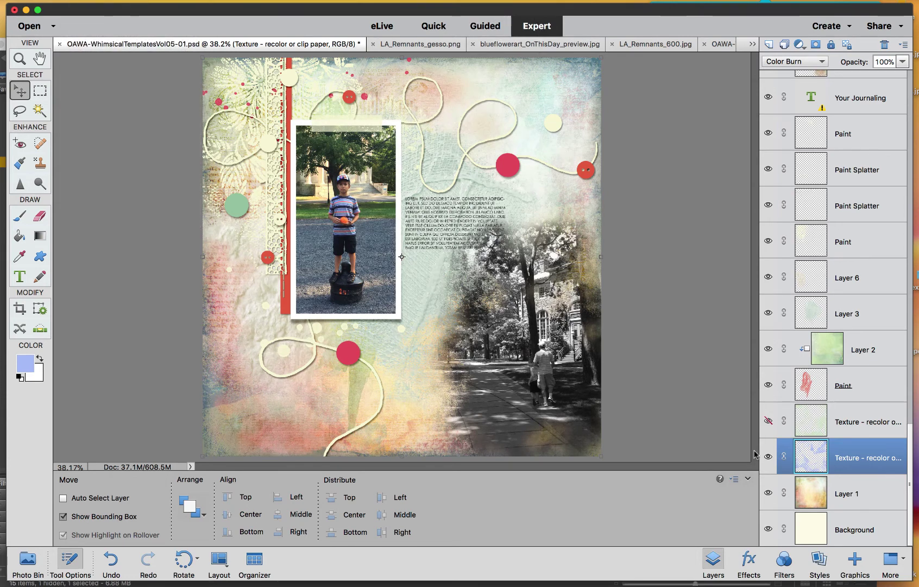
left_click(856, 421)
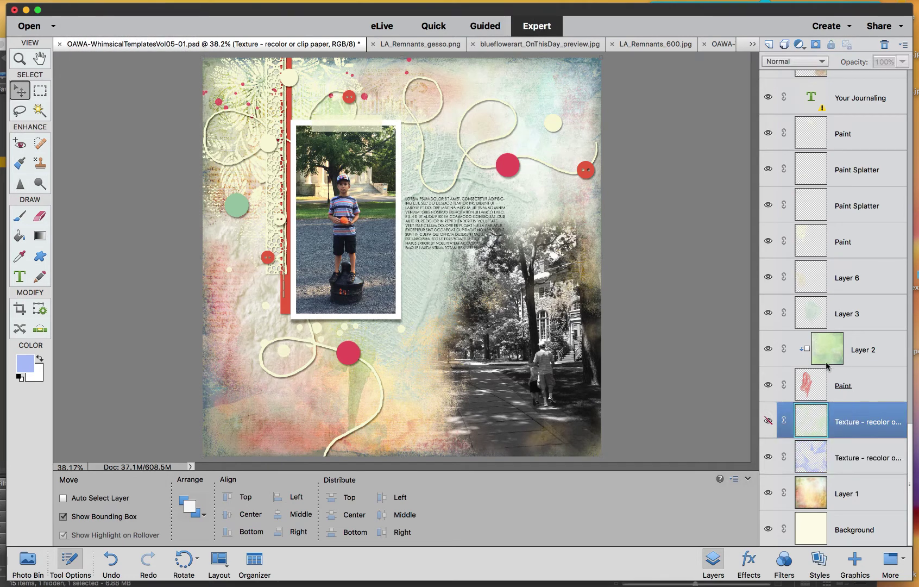
left_click(826, 384)
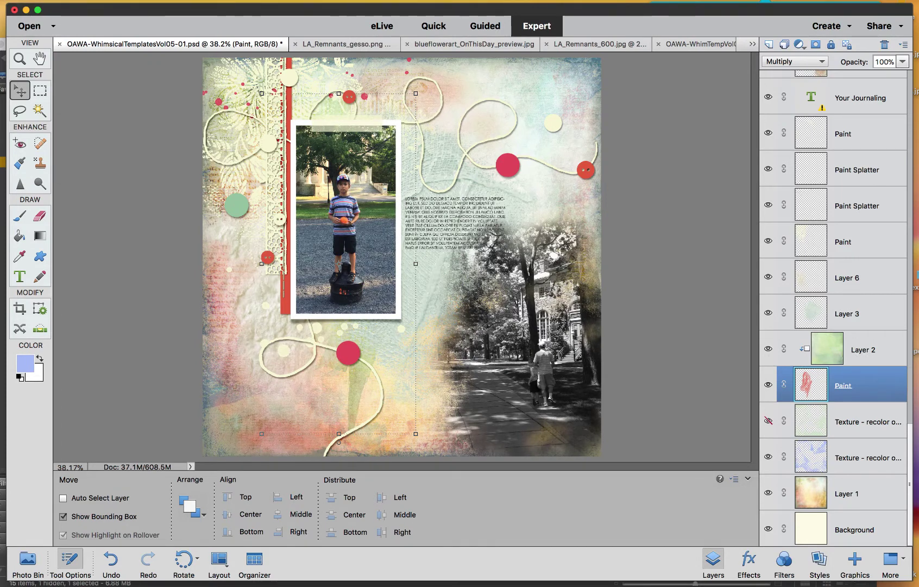
key("super+Tab")
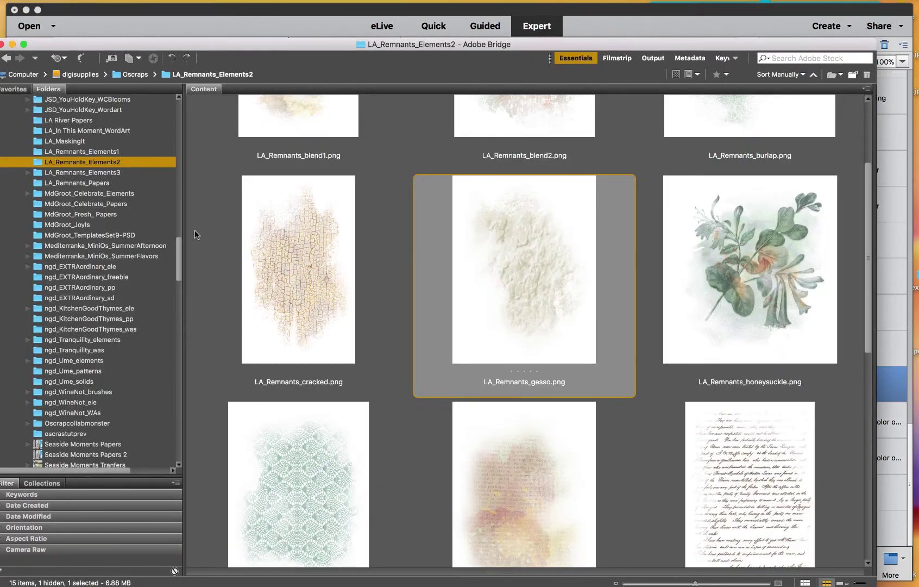
left_click(136, 180)
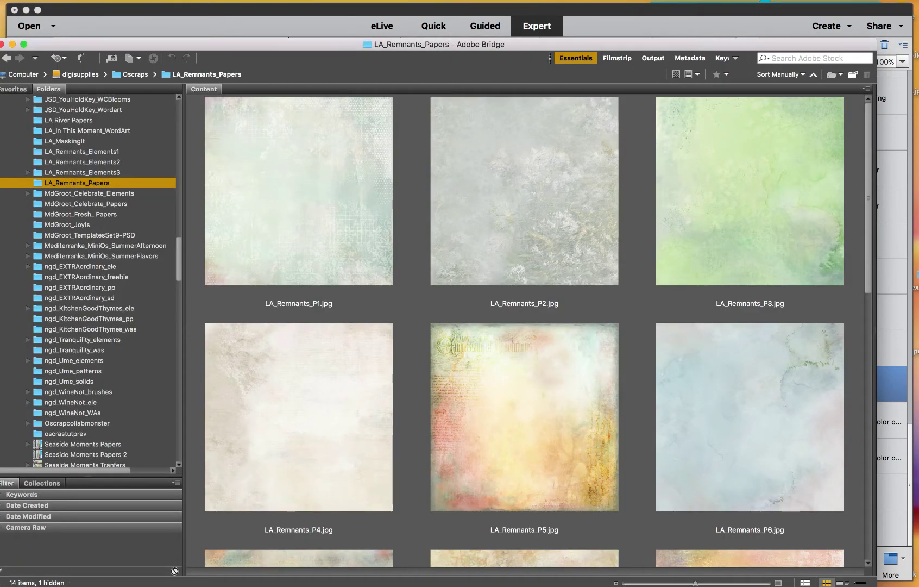
key("super+Tab")
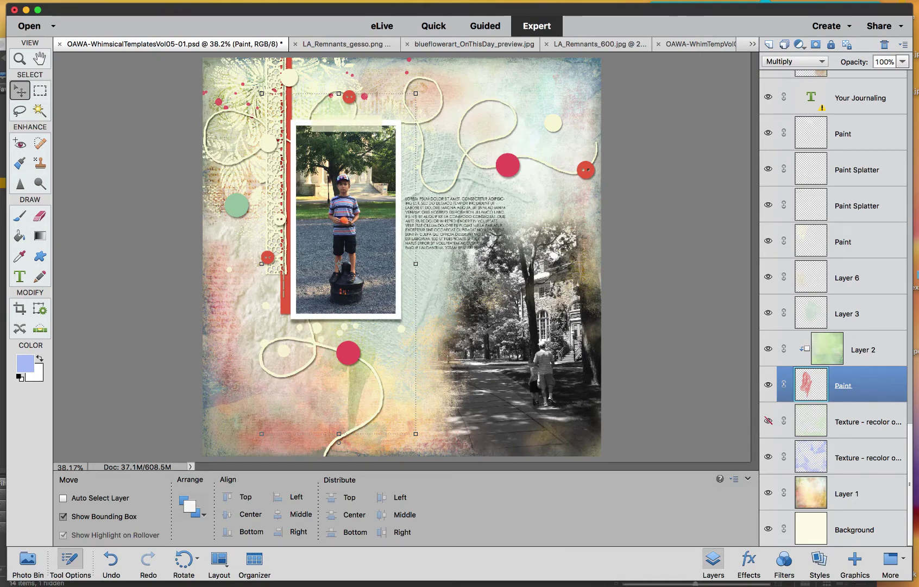
key("super+Tab")
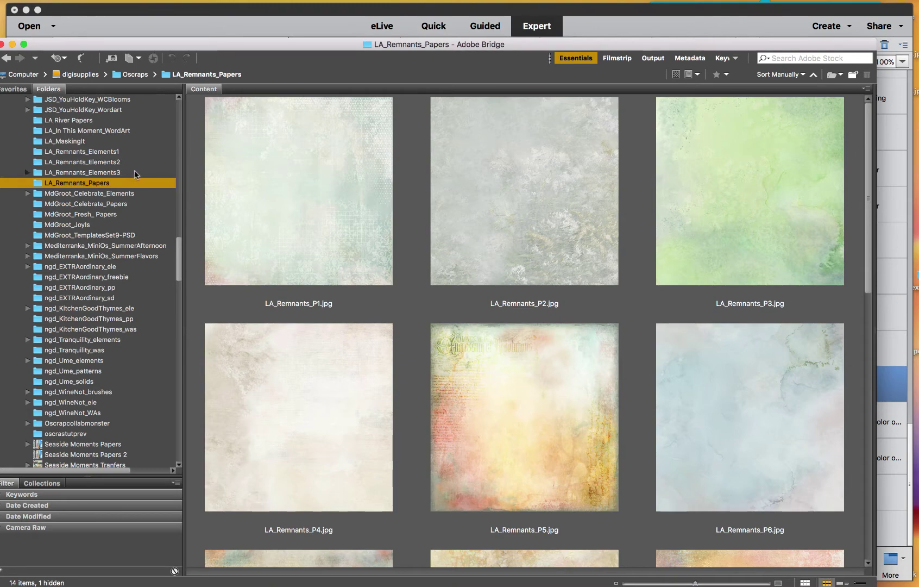
left_click(134, 173)
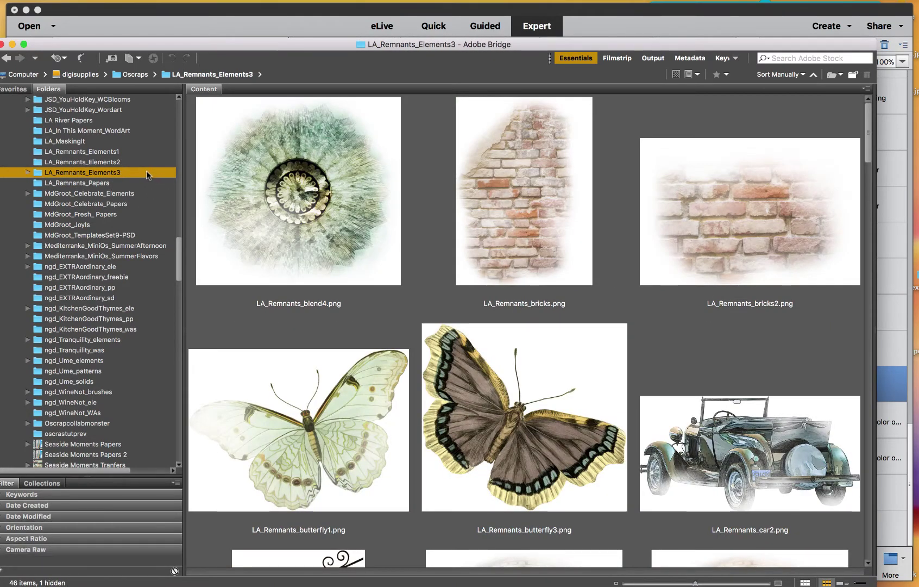
left_click_drag(867, 162, 788, 343)
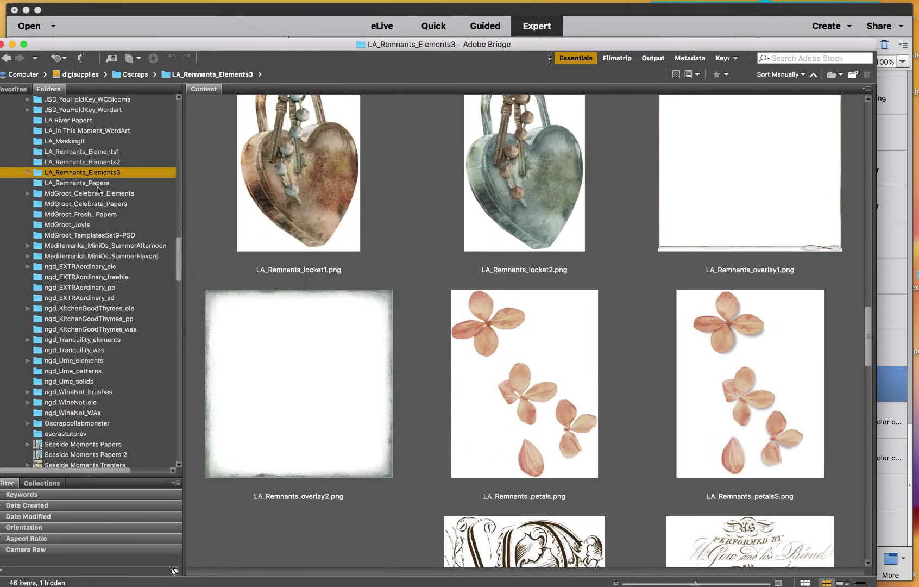
left_click(132, 153)
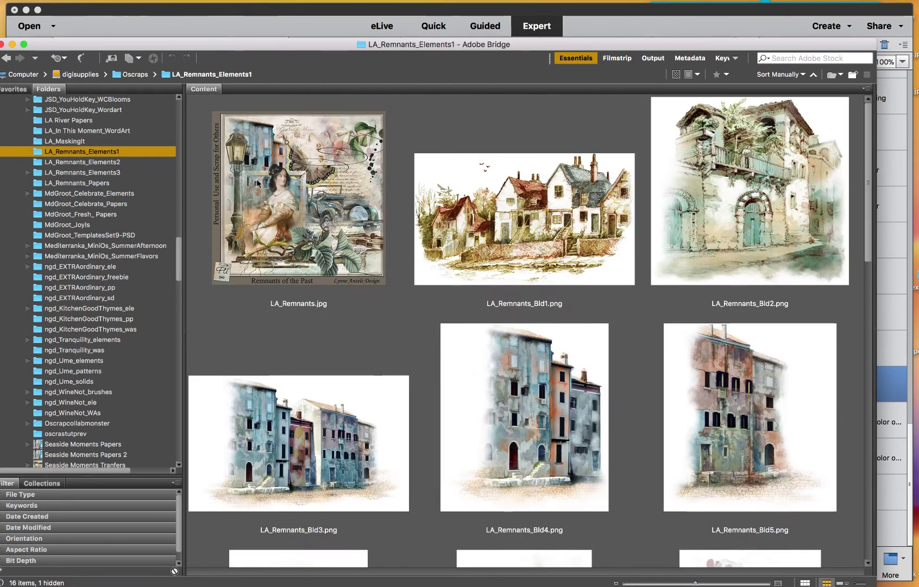
left_click(144, 161)
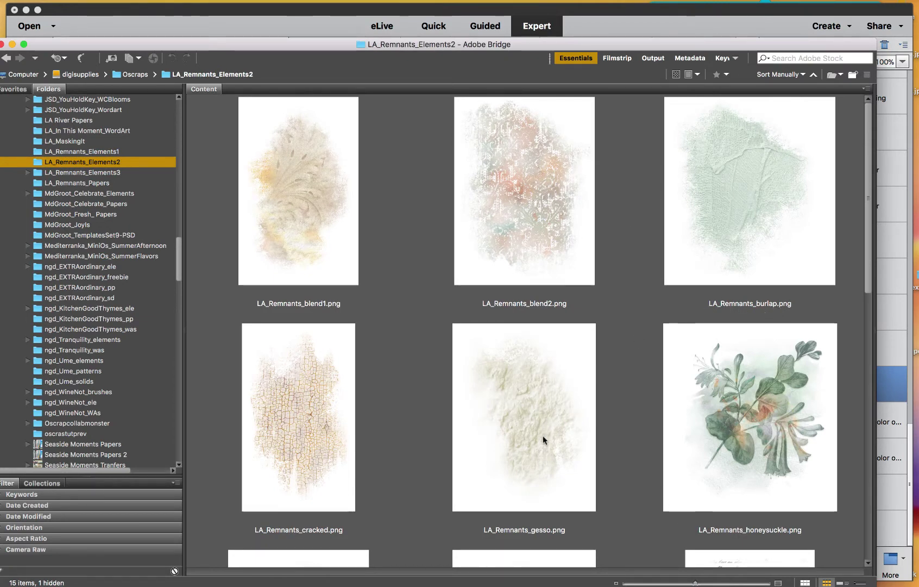
key("super+Tab")
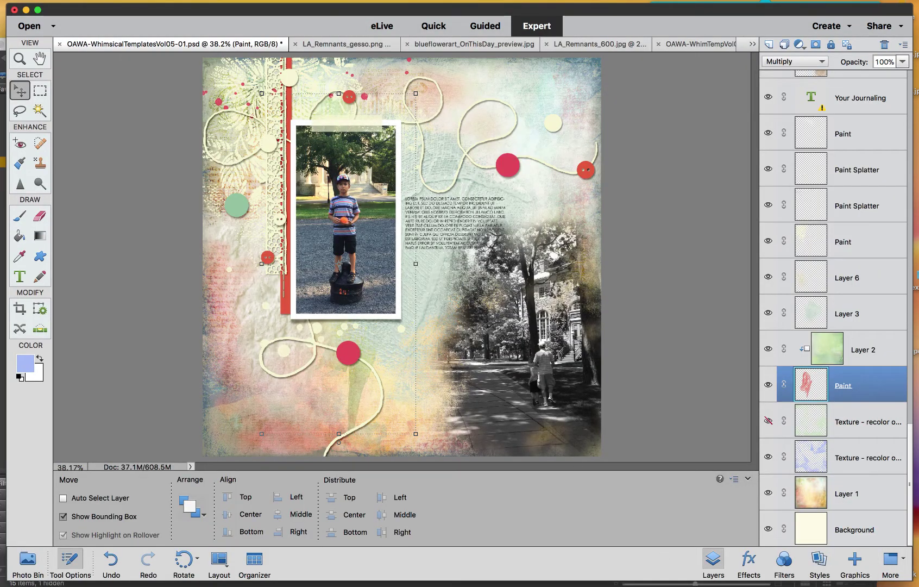
key("super+Tab")
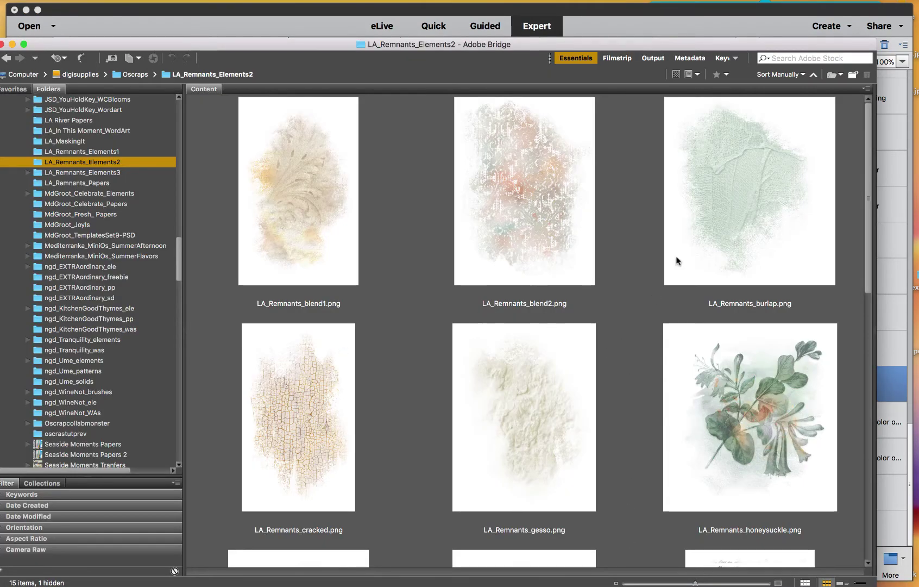
scroll(867, 249, "down", 1)
scroll(867, 249, "down", 5)
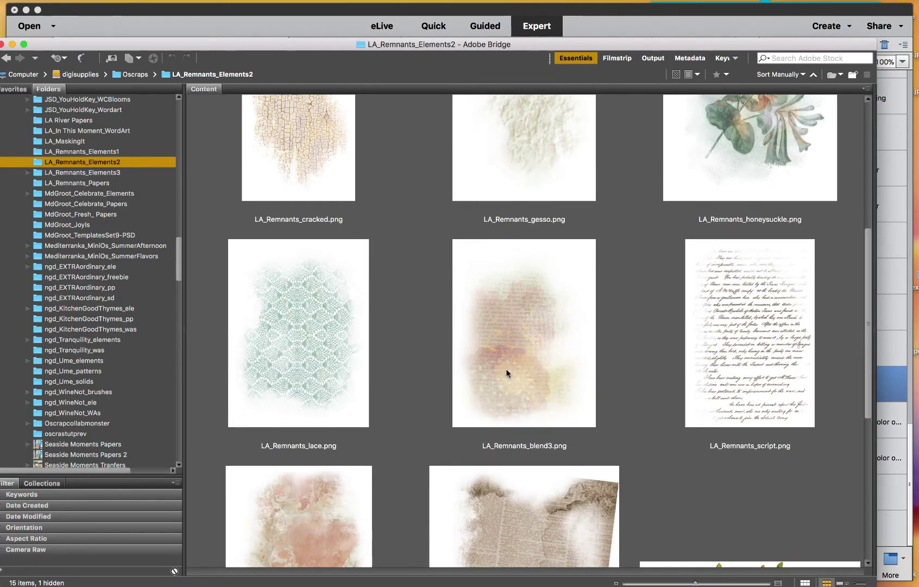
scroll(543, 439, "down", 5)
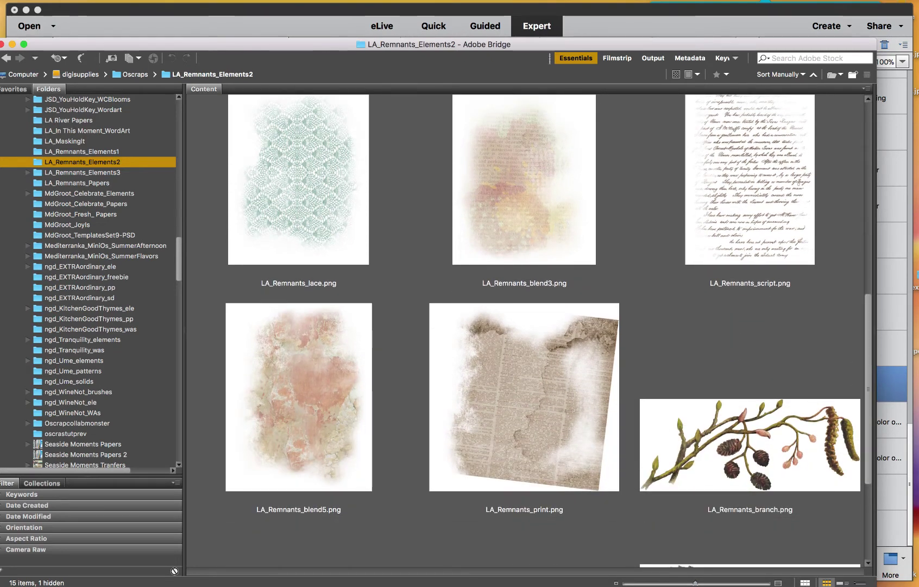
- Select Layer 5, the park photo, hide and reshow it to check its content, then bring up Enhance
key("super+Tab")
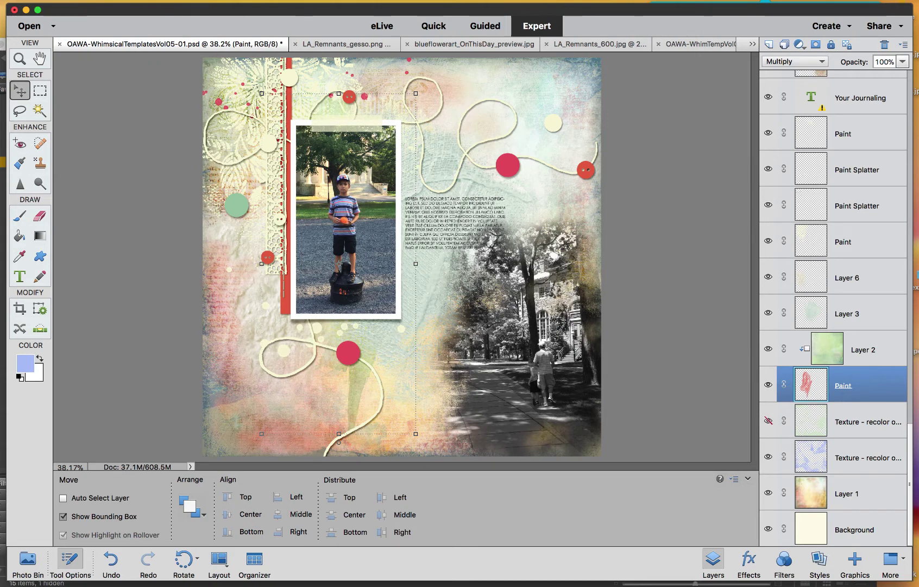
scroll(910, 434, "up", 5)
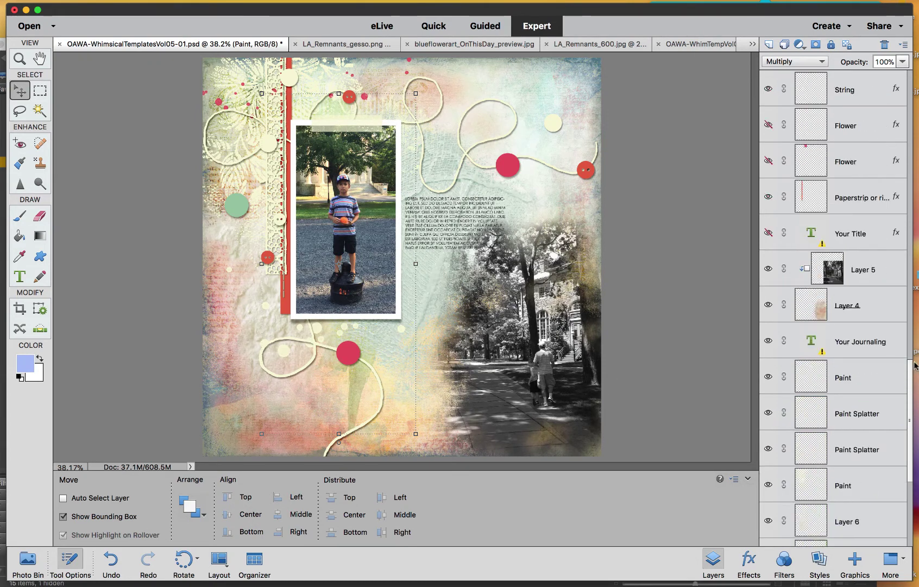
left_click(850, 280)
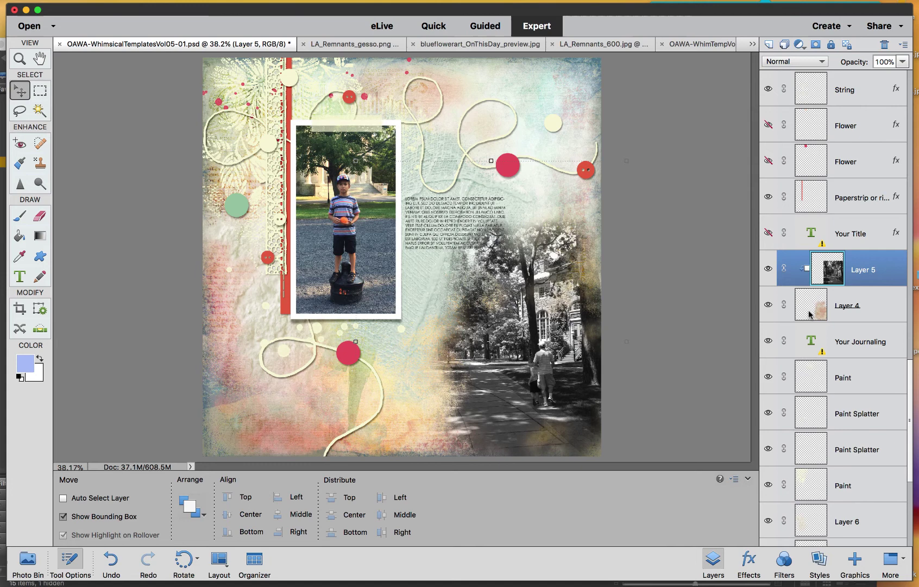
left_click(768, 268)
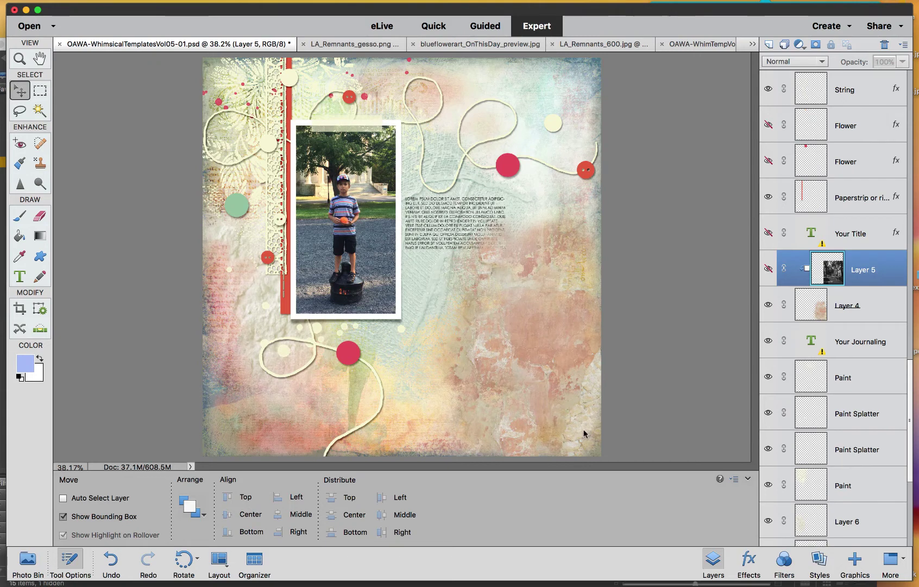
left_click(769, 268)
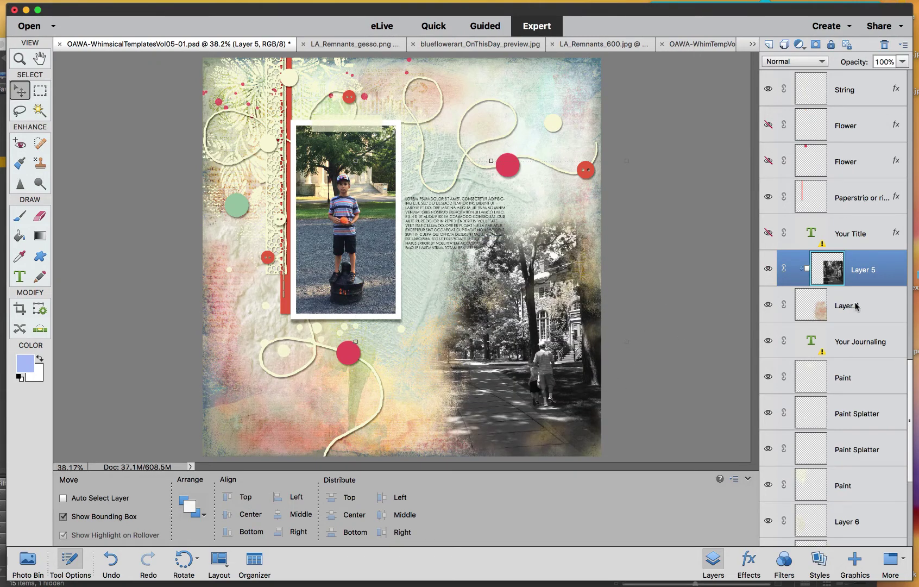
left_click(109, 0)
mouse_move(142, 0)
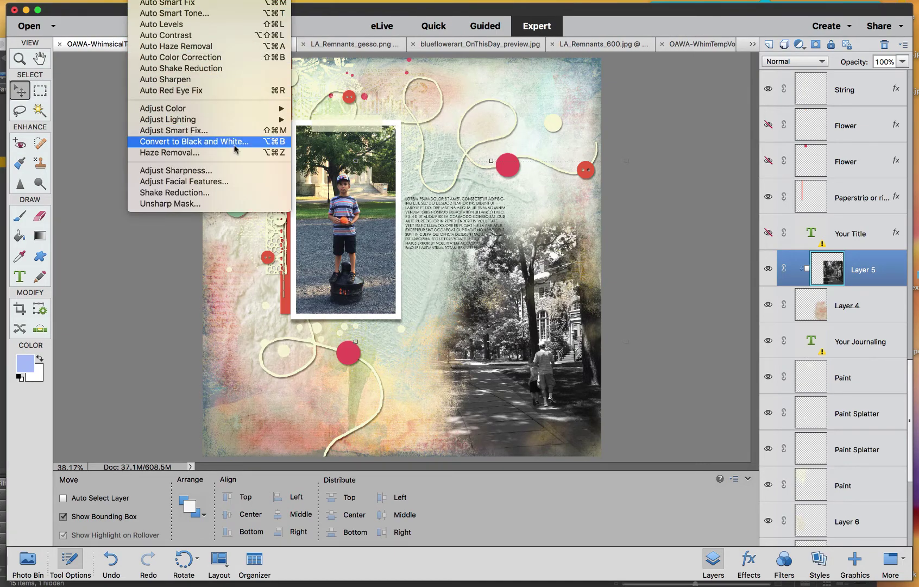
- Convert the Layer 5 park photo to black and white using the Scenic Landscape style
left_click(245, 144)
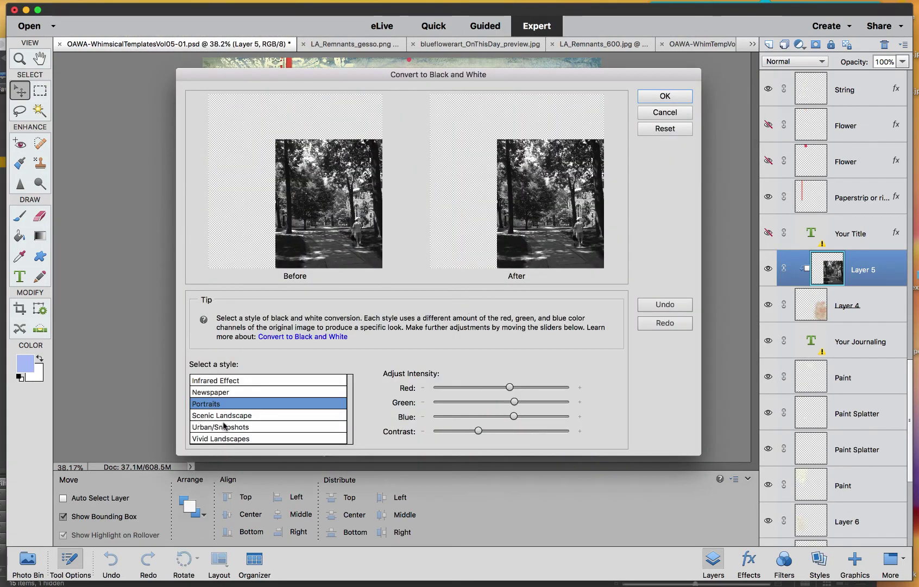
left_click(238, 417)
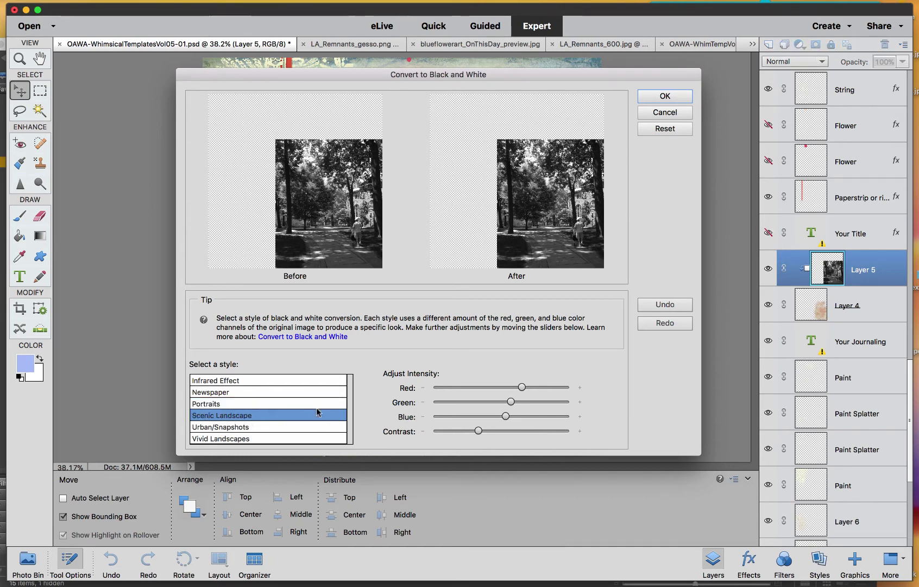
left_click(668, 98)
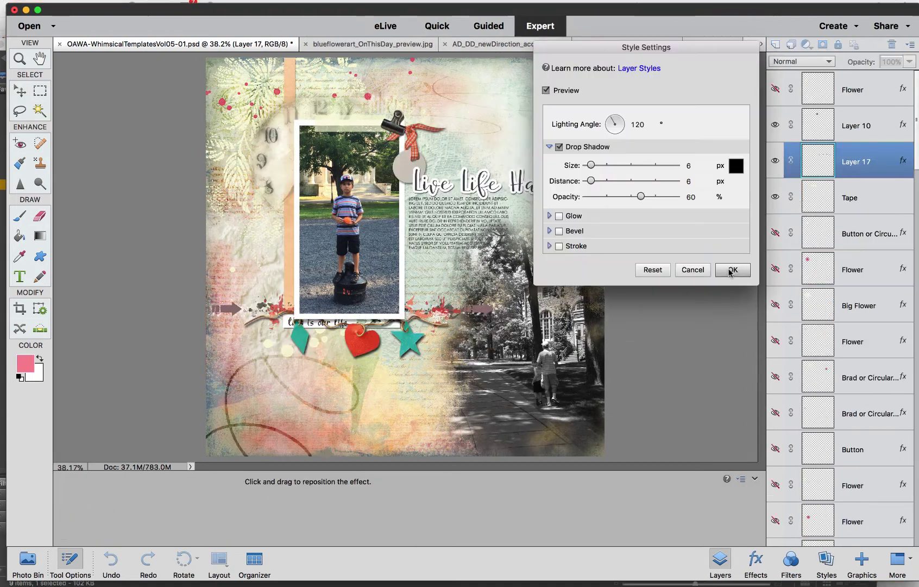
- Accept Layer 17's title drop shadow at size 6 px, distance 6 px, 60% opacity
left_click(732, 269)
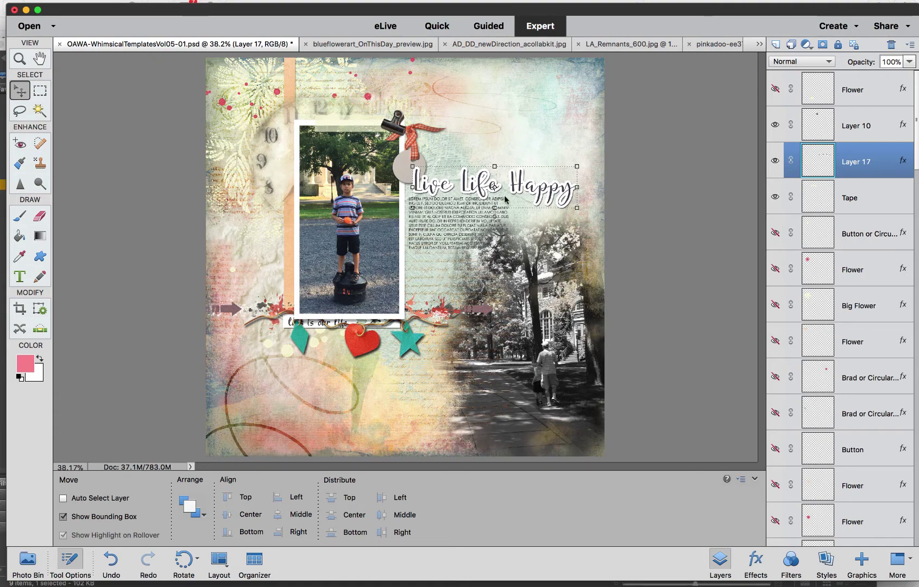
left_click(704, 48)
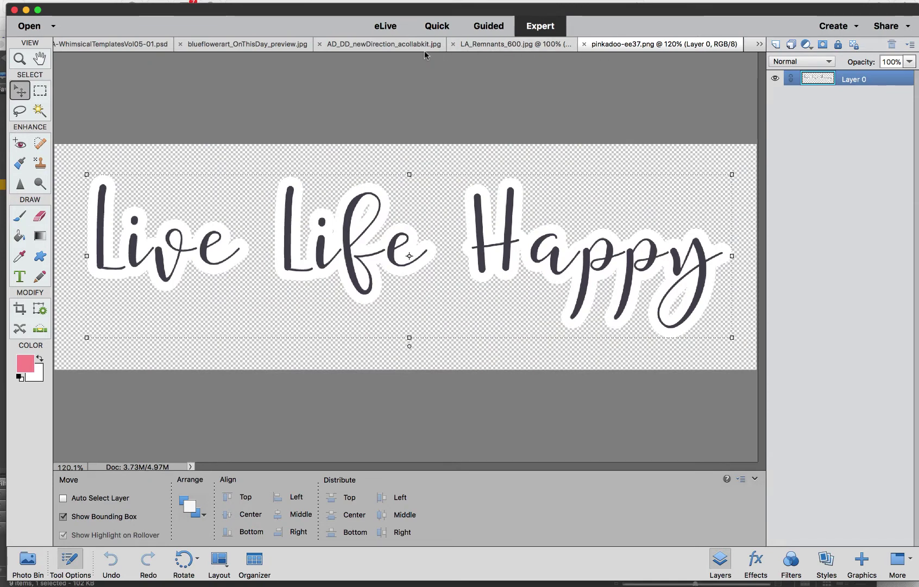
left_click(406, 48)
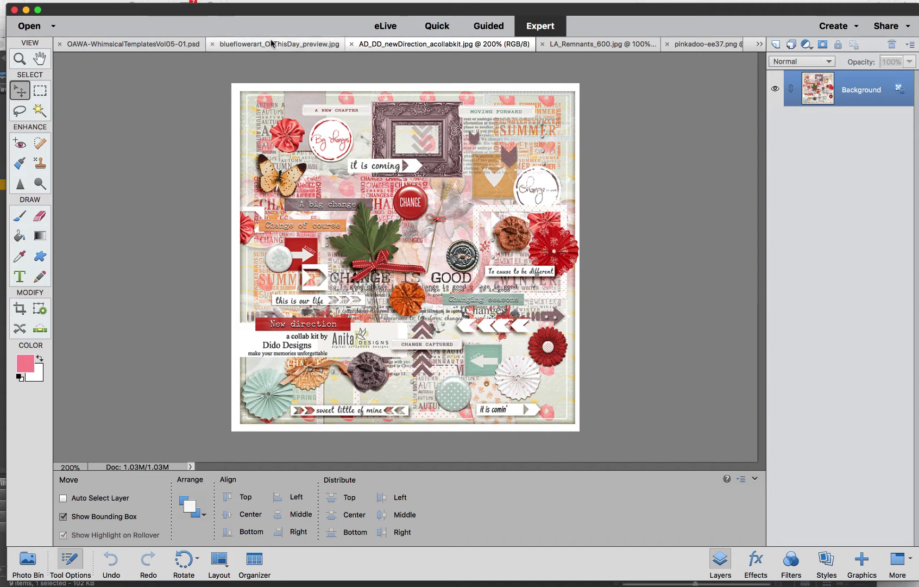
left_click(173, 45)
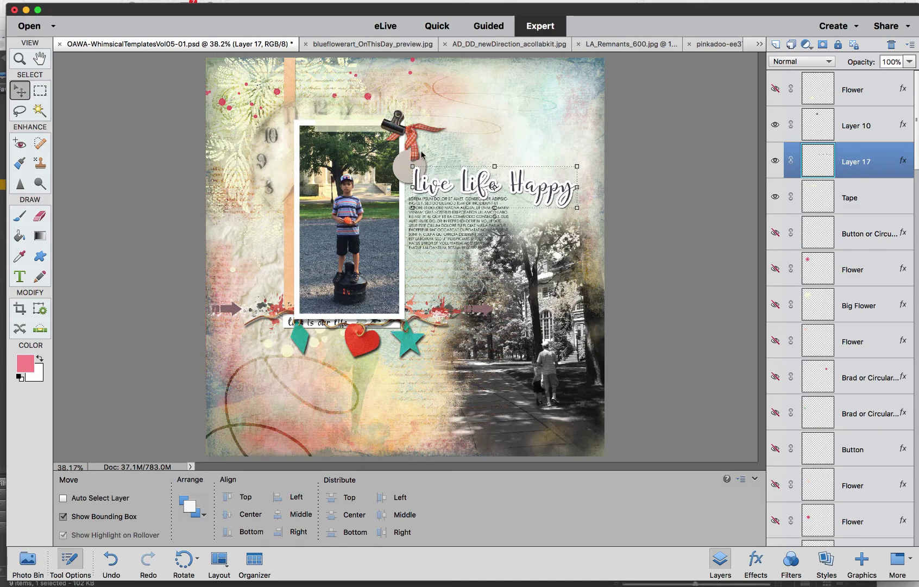
left_click(828, 560)
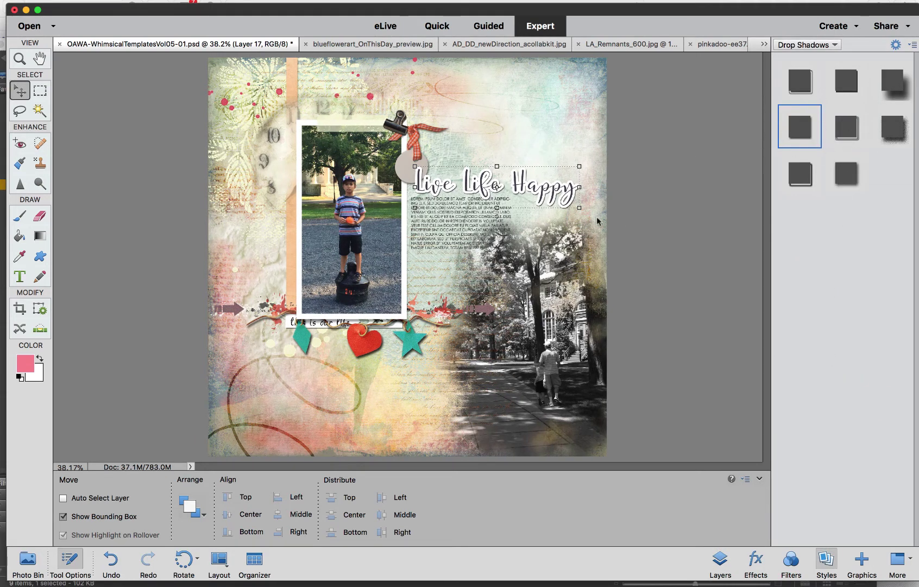
left_click(720, 560)
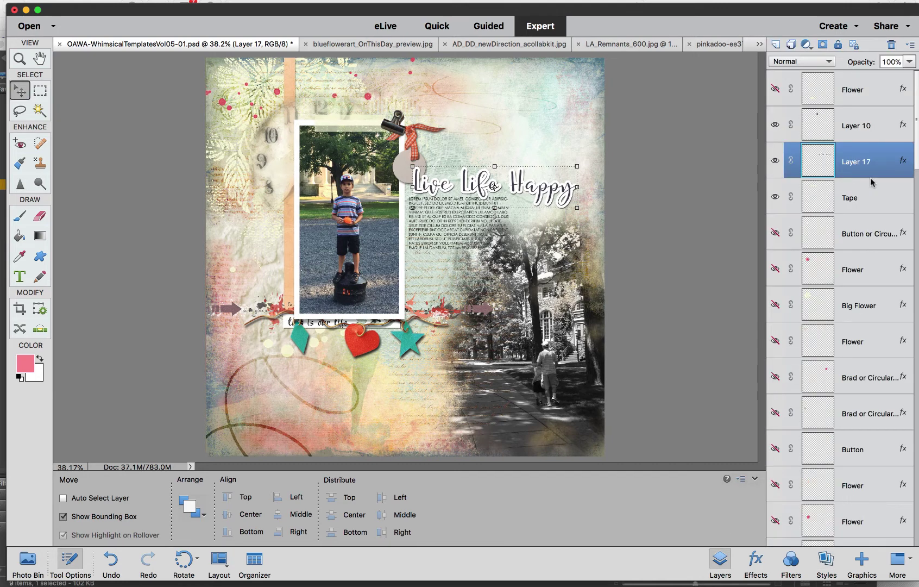
double_click(903, 160)
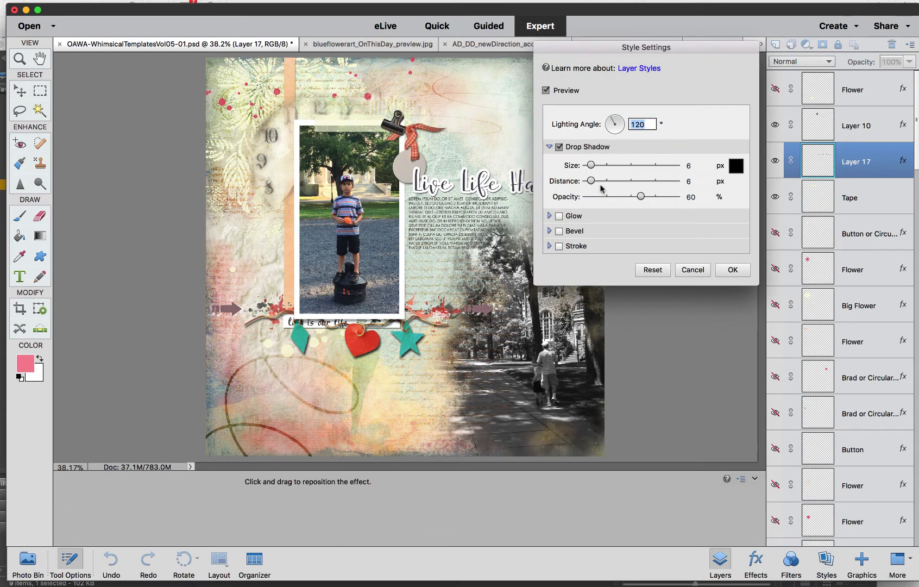
left_click(733, 269)
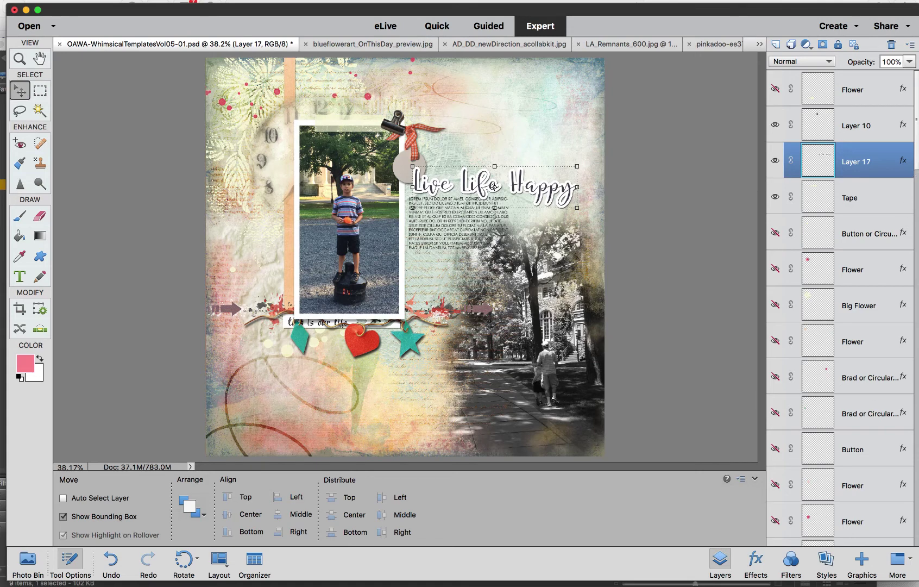
- Scroll down the Layers panel and select Layer 13, the Overlay 65% element
left_click_drag(917, 165, 917, 413)
left_click(877, 420)
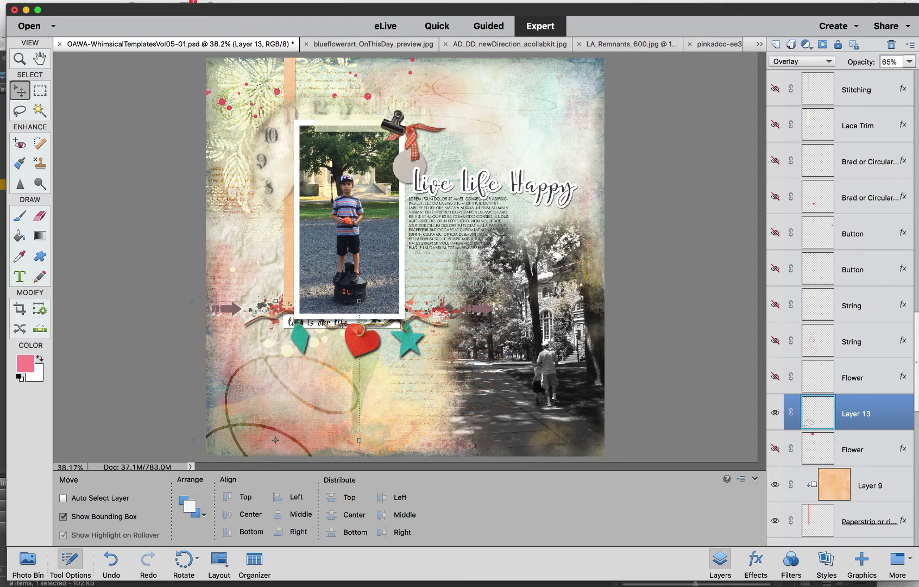
key("super+Tab")
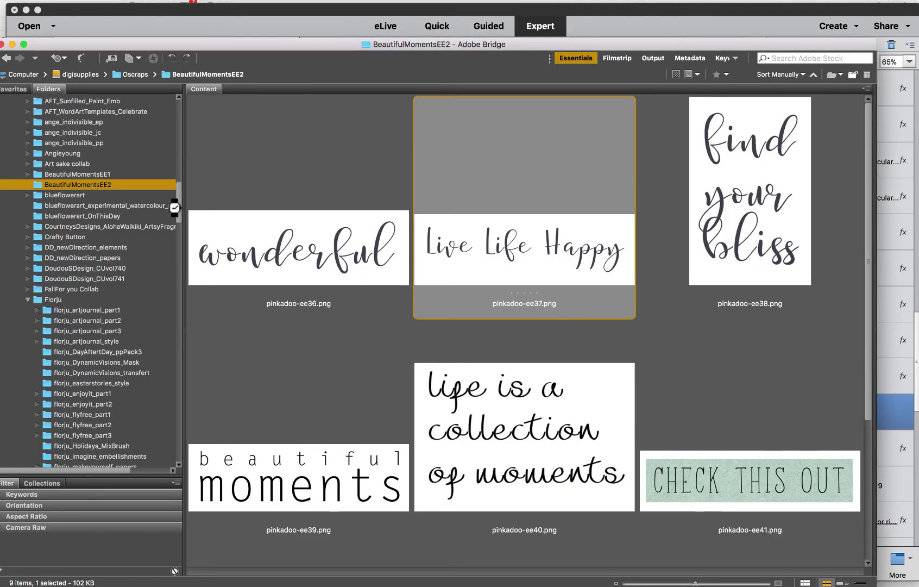
left_click_drag(178, 211, 176, 261)
left_click(136, 371)
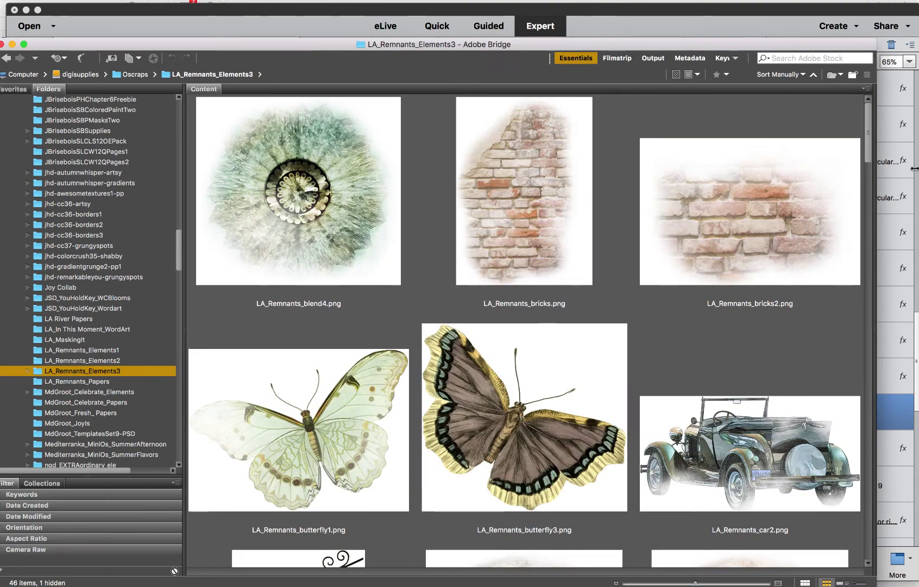
left_click_drag(868, 158, 855, 412)
scroll(403, 300, "down", 8)
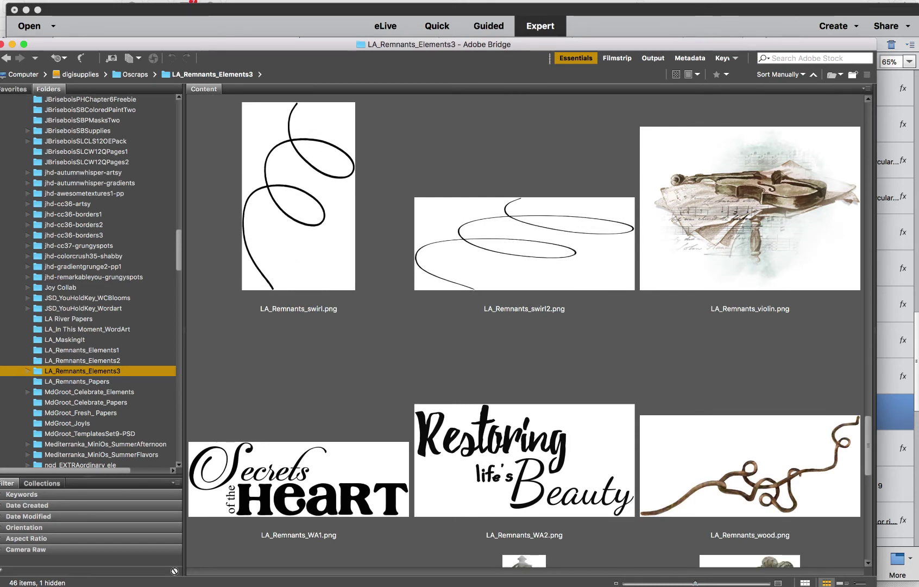
key("super+Tab")
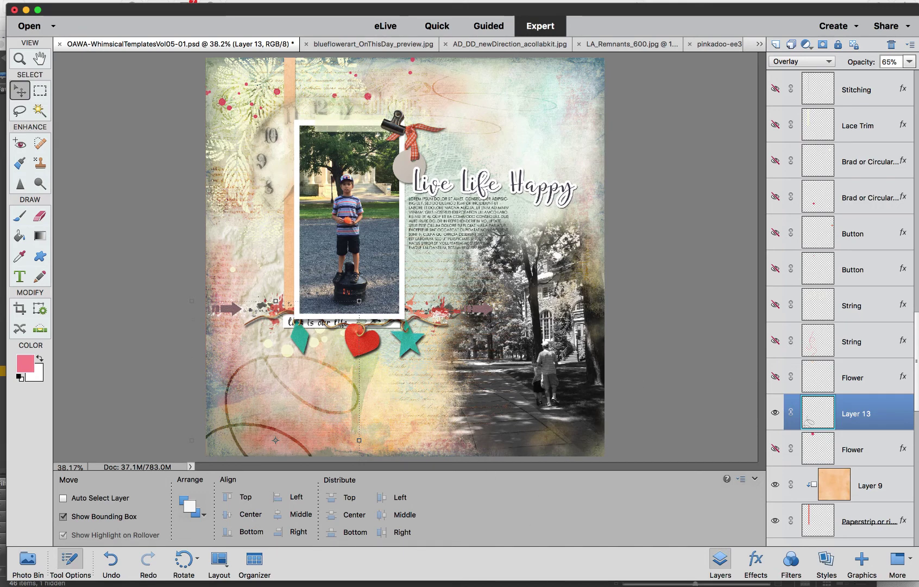
- Scroll the layer stack, select Layer 6, then settle on Layer 7, the Hard Light texture
left_click_drag(917, 342, 917, 271)
scroll(905, 281, "up", 10)
scroll(905, 281, "down", 8)
scroll(905, 281, "down", 10)
left_click(869, 413)
scroll(917, 405, "up", 4)
scroll(916, 405, "up", 2)
left_click(876, 348)
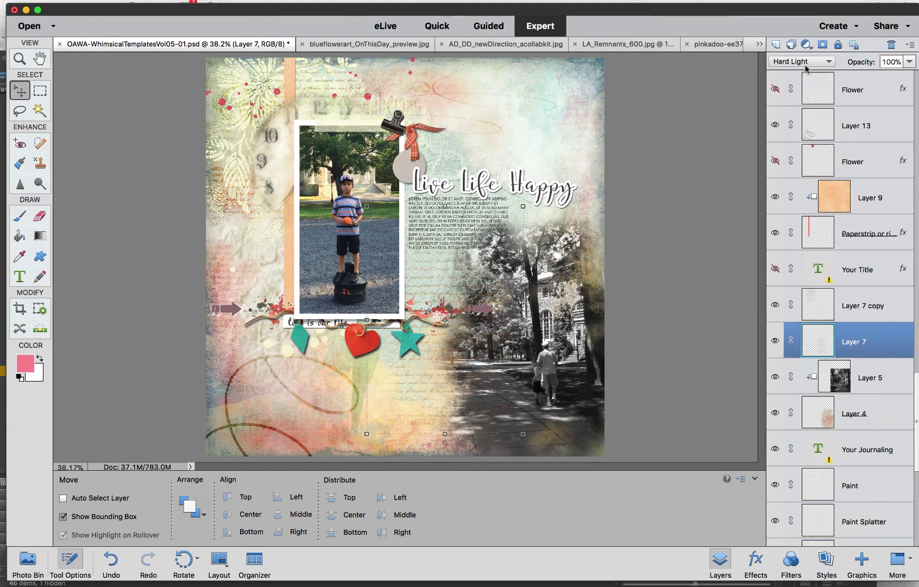